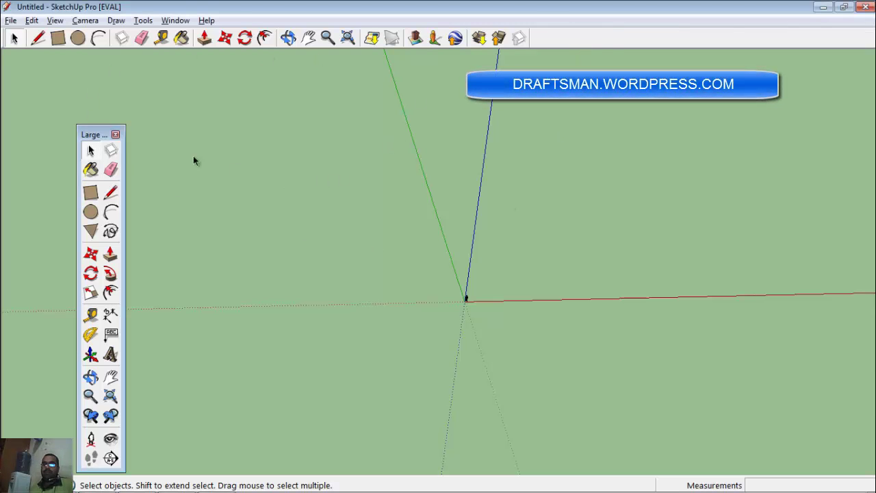
- Draw a floor rectangle on the ground and push it up into a tall box
left_click(60, 39)
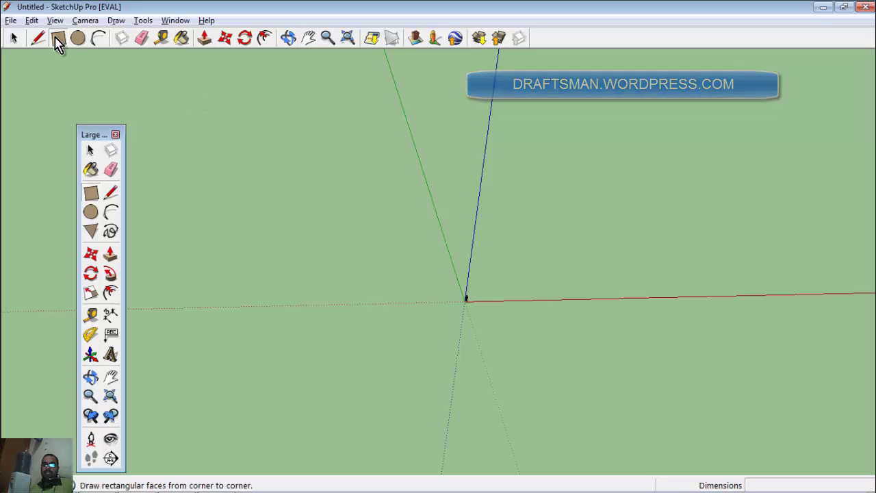
left_click(655, 354)
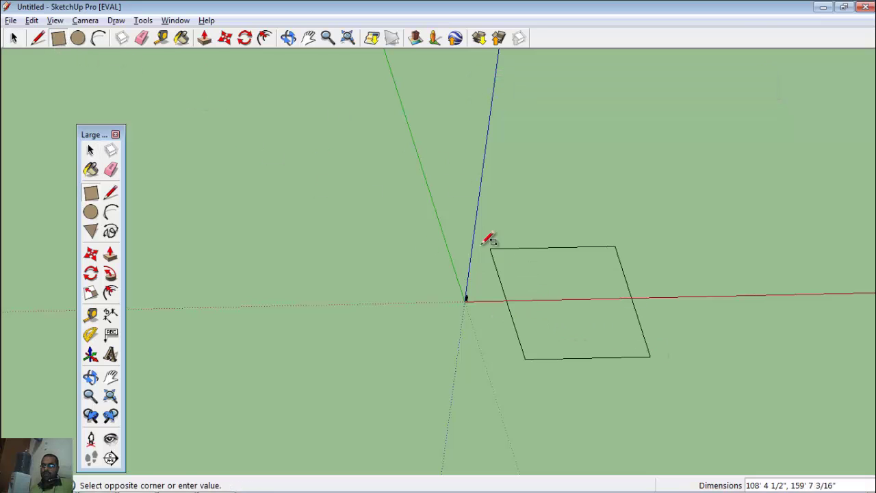
left_click(465, 231)
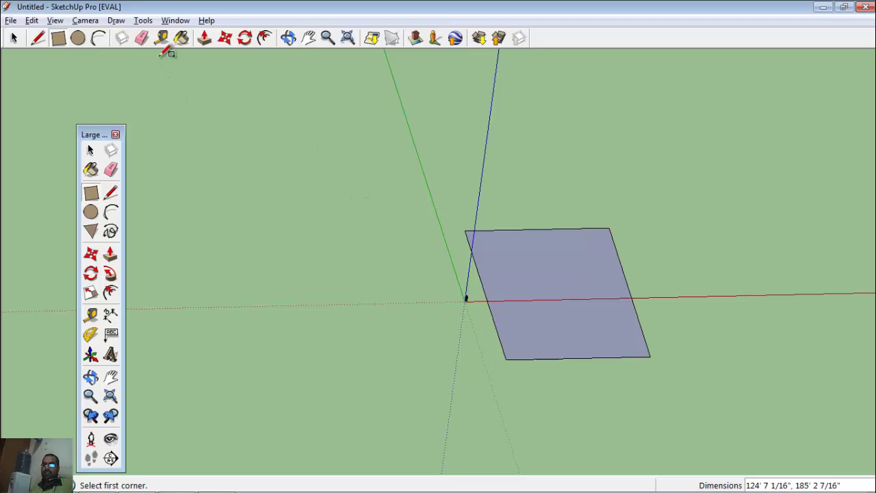
left_click(206, 38)
mouse_move(545, 344)
left_mouse_down()
mouse_move(544, 252)
mouse_move(536, 254)
left_mouse_up()
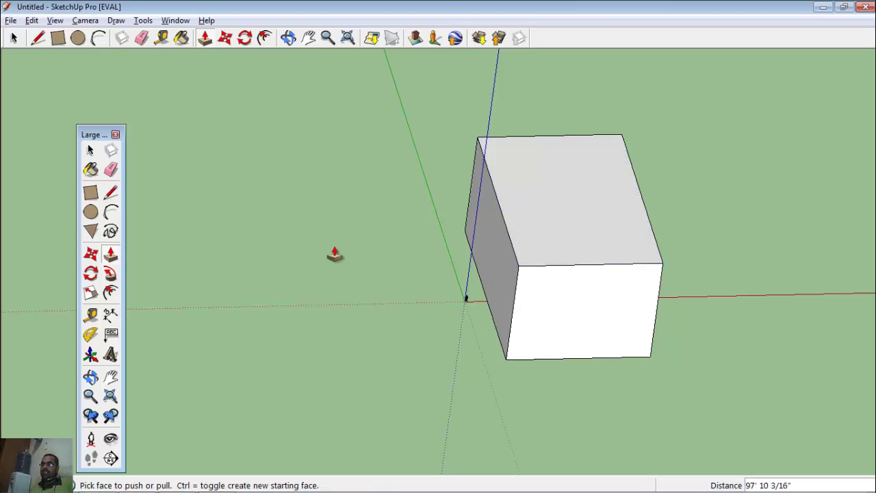
left_click(59, 39)
- Outline a door on the front wall's bottom edge and push it into the wall
scroll(590, 353, "up", 2)
scroll(593, 351, "up", 2)
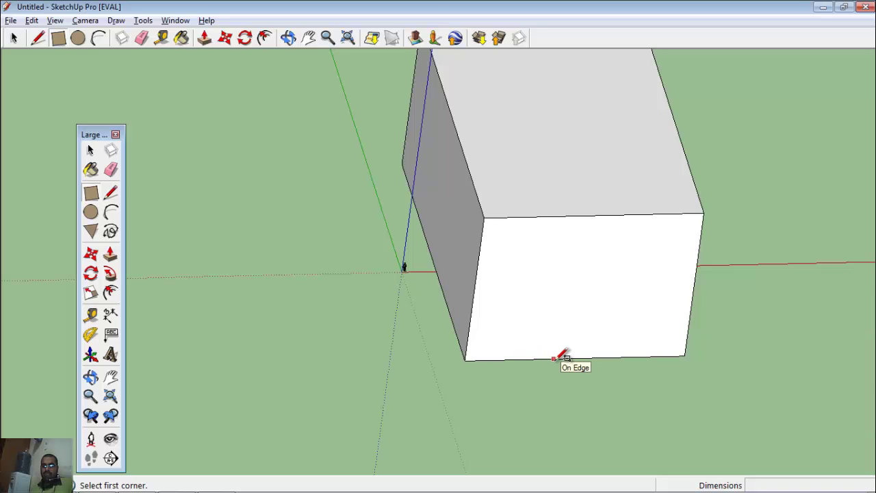
left_click(554, 358)
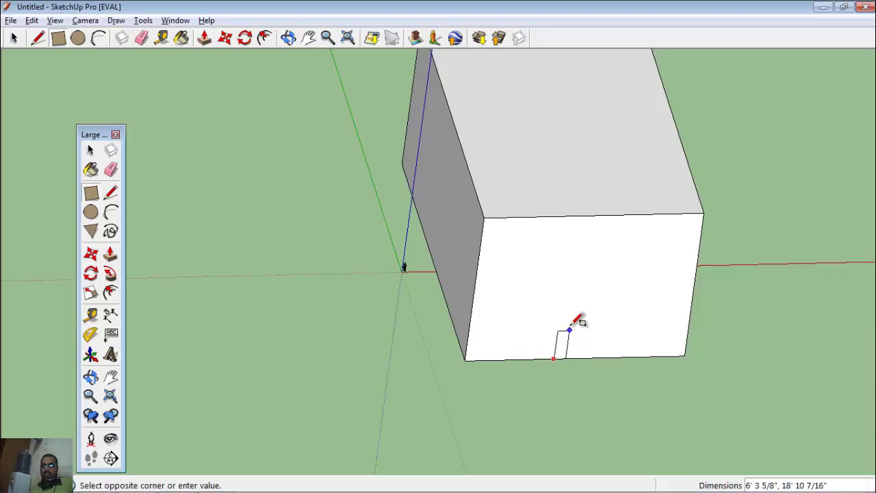
left_click(596, 301)
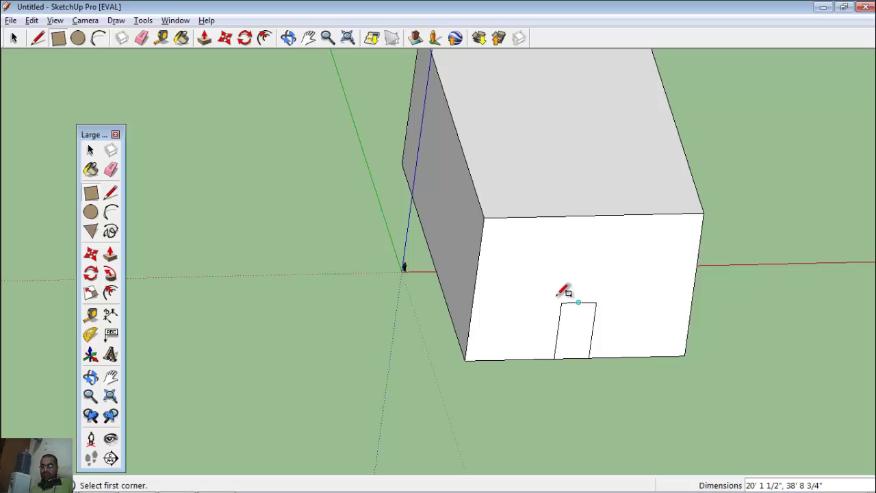
left_click(204, 39)
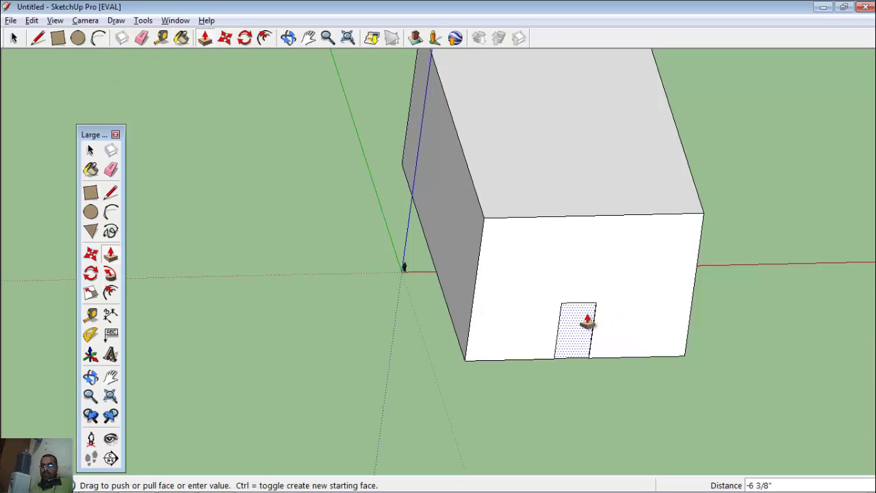
left_click_drag(590, 321, 583, 326)
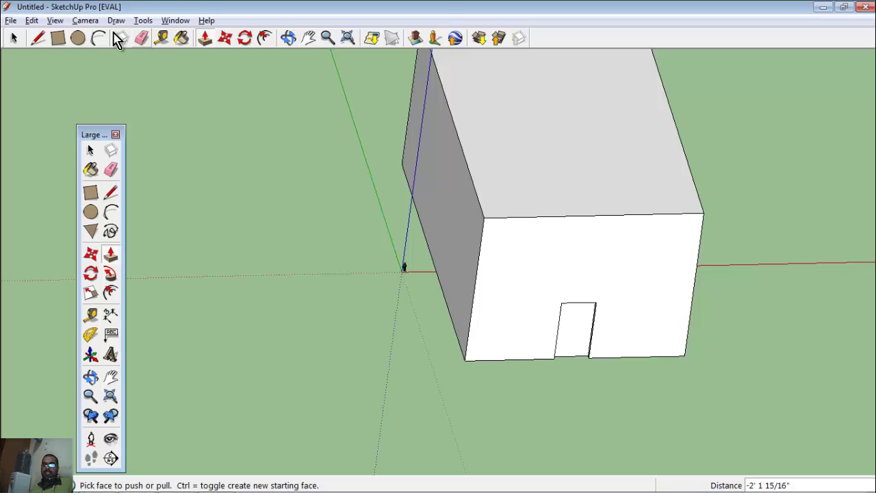
- Draw a small square window beside the door and recess it into the wall
left_click(58, 39)
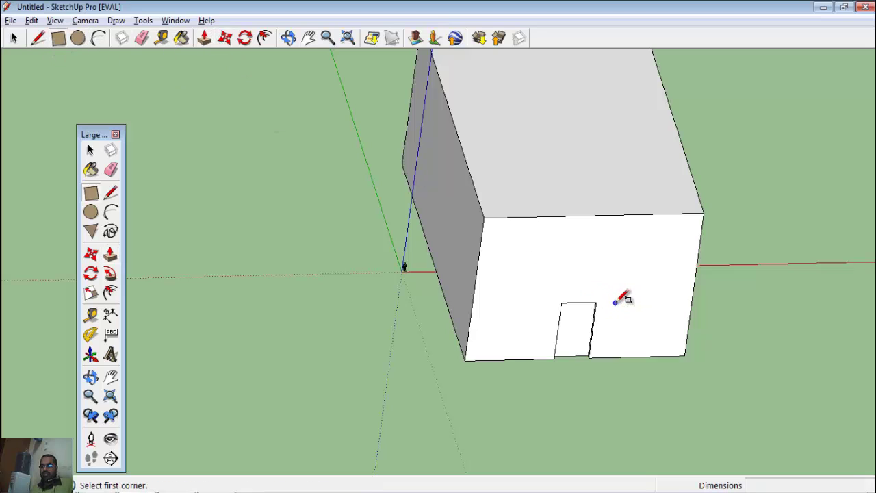
left_click(615, 302)
left_click(653, 274)
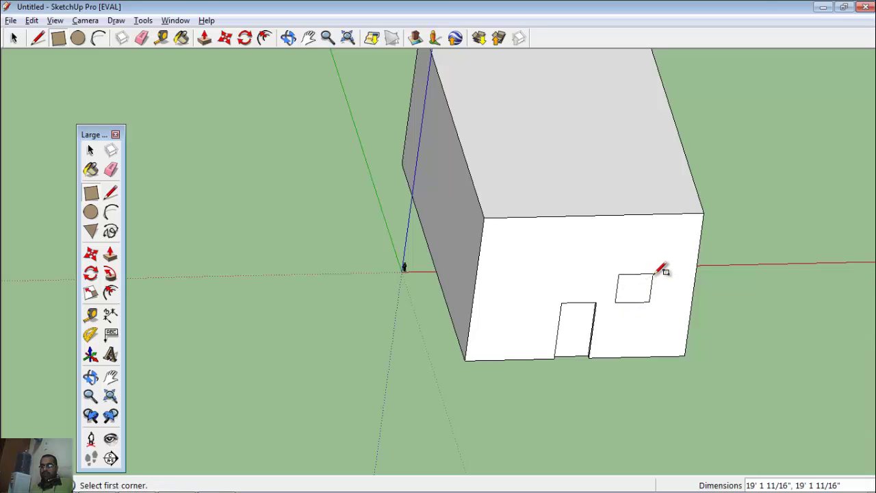
left_click(205, 39)
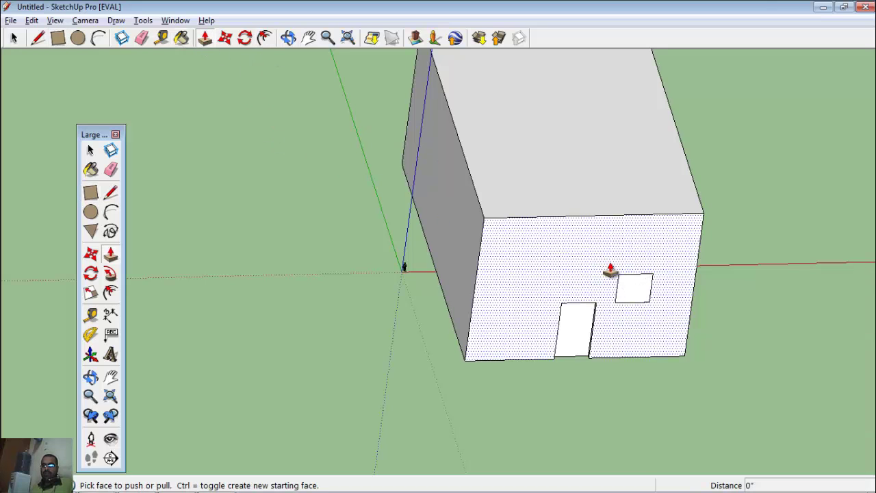
left_click(633, 287)
left_click(631, 289)
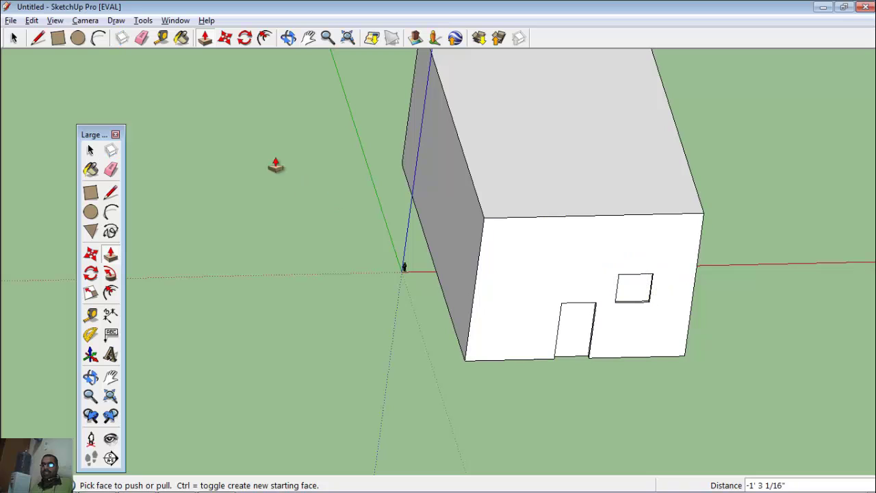
- Draw a ground rectangle in front of the door and raise it into a low step
left_click(59, 39)
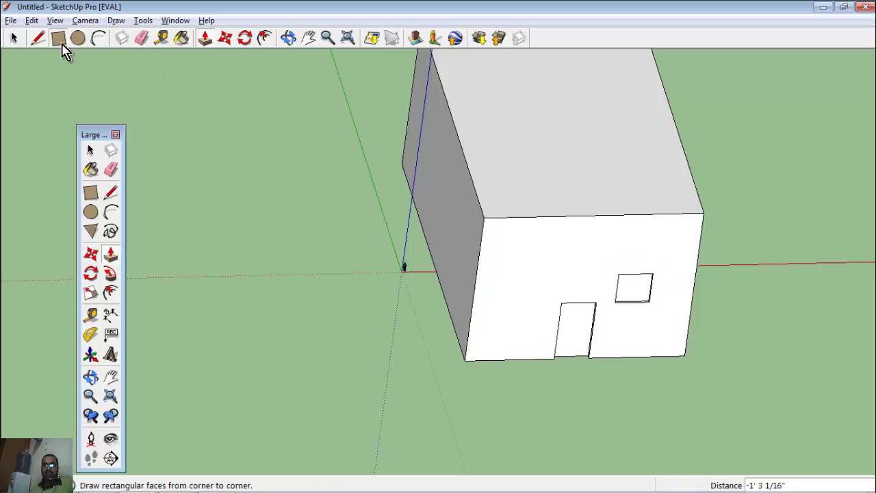
left_click(531, 359)
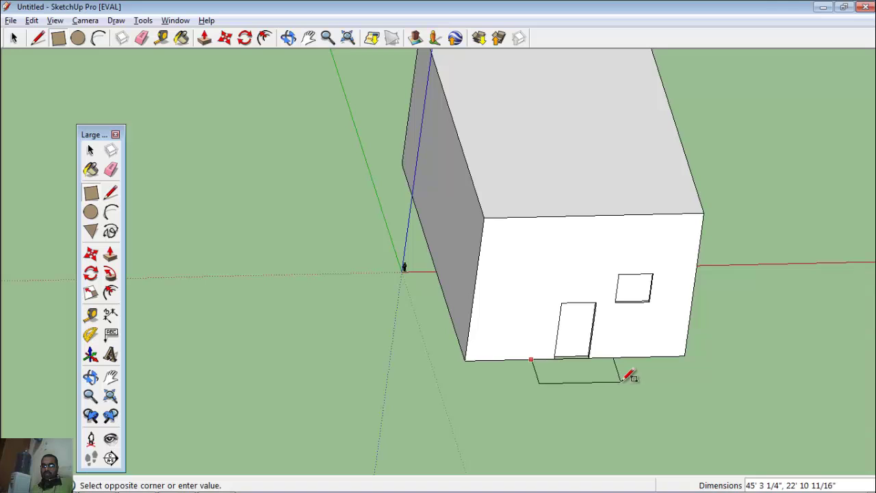
left_click(620, 381)
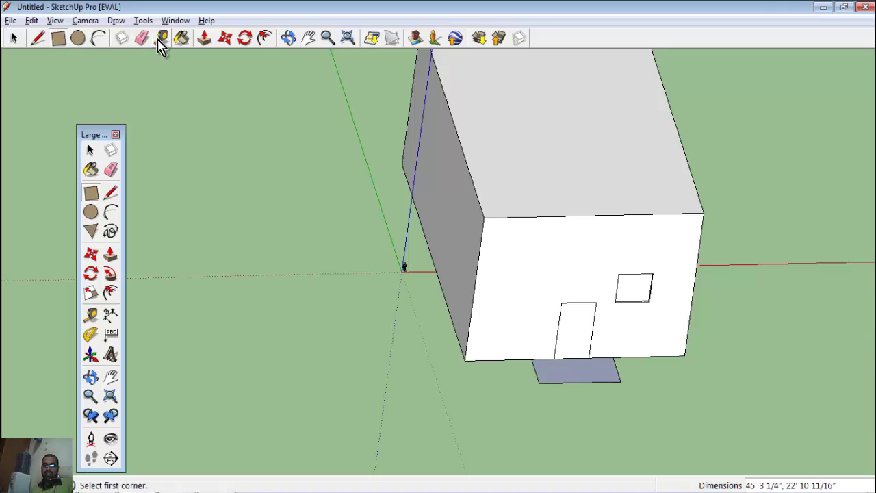
left_click(204, 39)
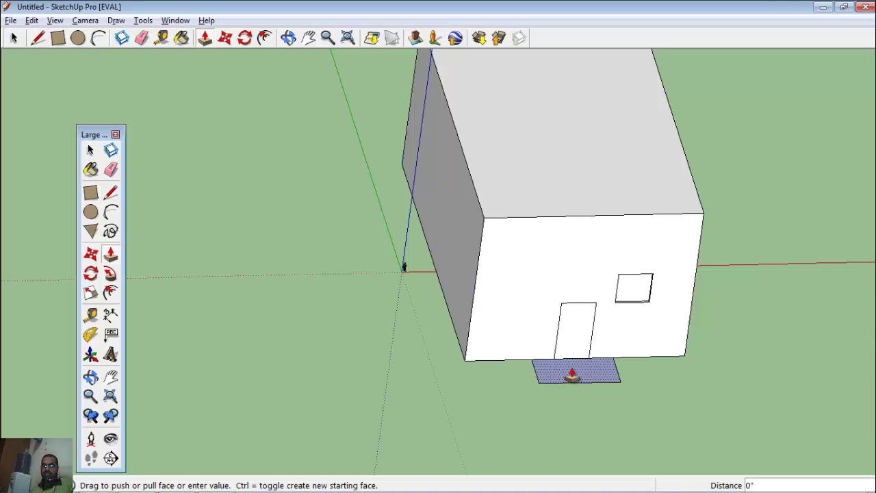
left_click_drag(571, 374, 567, 366)
mouse_move(555, 177)
middle_mouse_down()
mouse_move(564, 215)
mouse_move(548, 229)
mouse_move(557, 189)
middle_mouse_up()
scroll(557, 190, "down", 2)
scroll(553, 182, "up", 1)
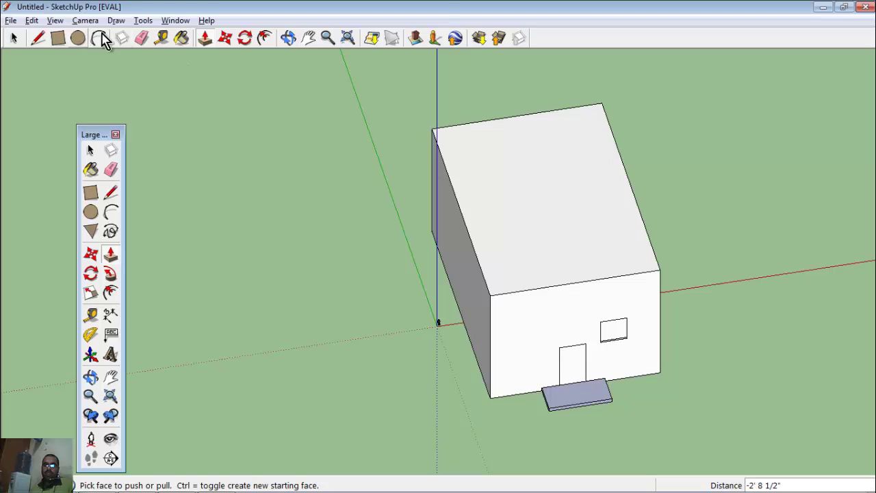
- Split the flat top with a center line and move it up into a gable ridge
left_click(39, 40)
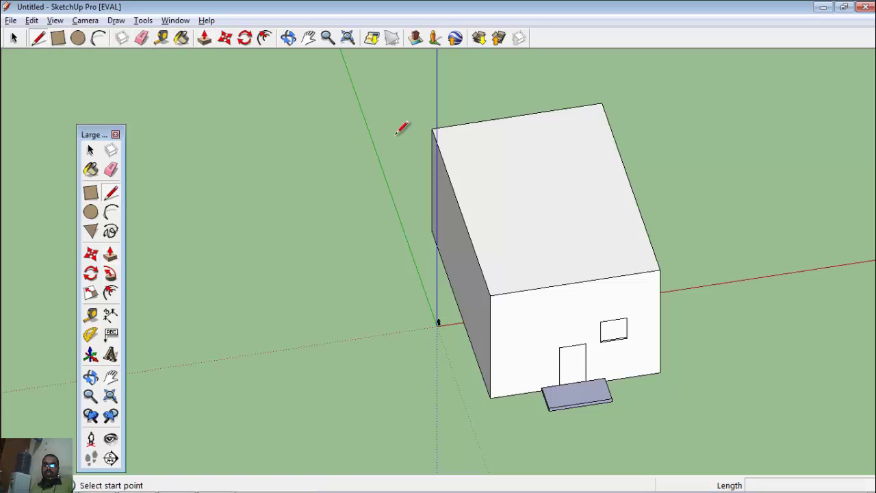
left_click(517, 116)
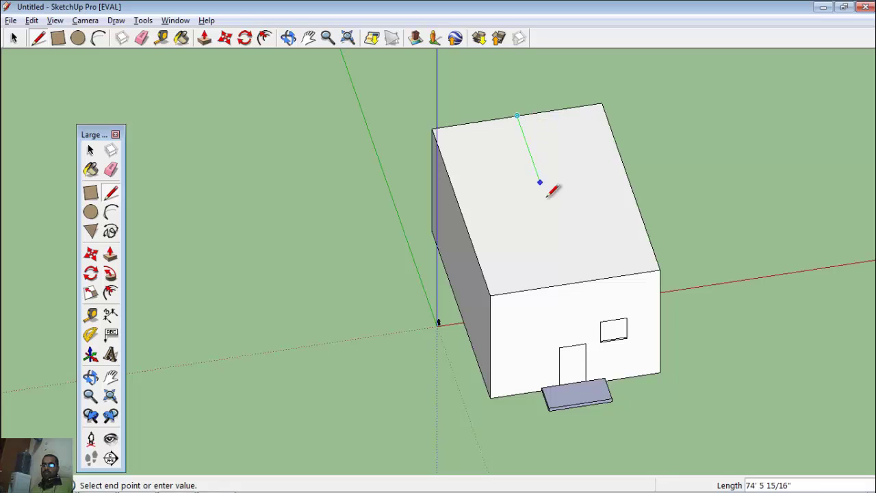
left_click(575, 280)
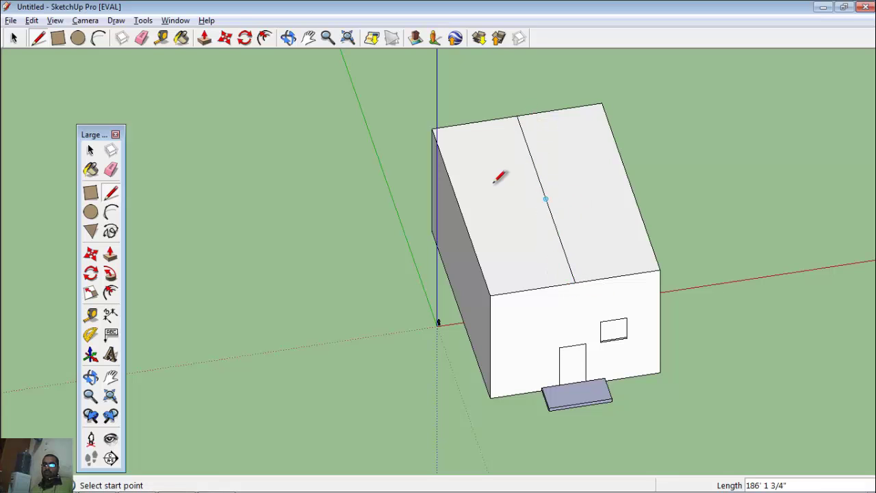
left_click(227, 39)
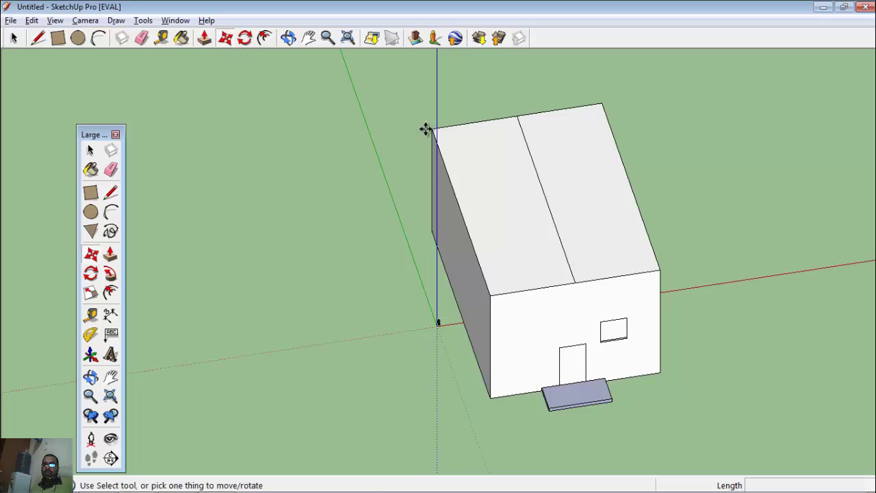
left_click(545, 199)
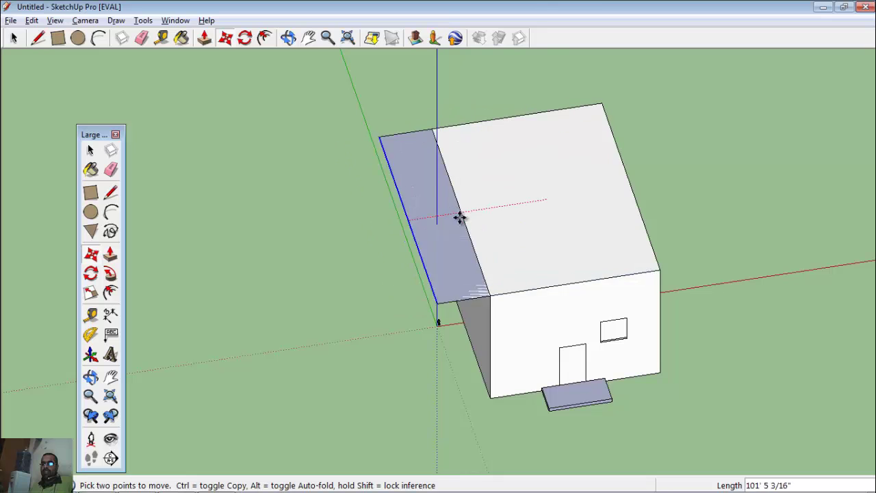
left_click(548, 164)
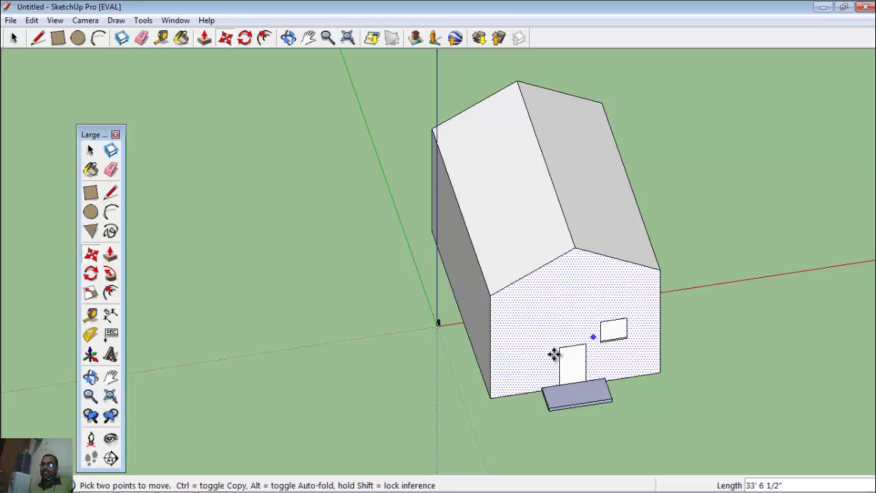
mouse_move(543, 363)
middle_mouse_down()
mouse_move(479, 387)
mouse_move(295, 322)
mouse_move(456, 344)
mouse_move(433, 332)
middle_mouse_up()
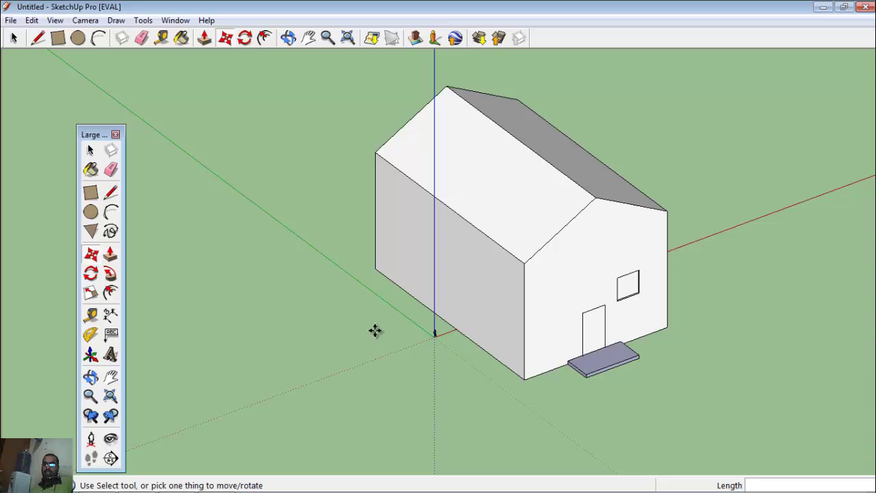
- Draw a circle on the long side wall and push it in as a round window
scroll(395, 291, "up", 3)
scroll(411, 240, "down", 2)
scroll(429, 260, "up", 3)
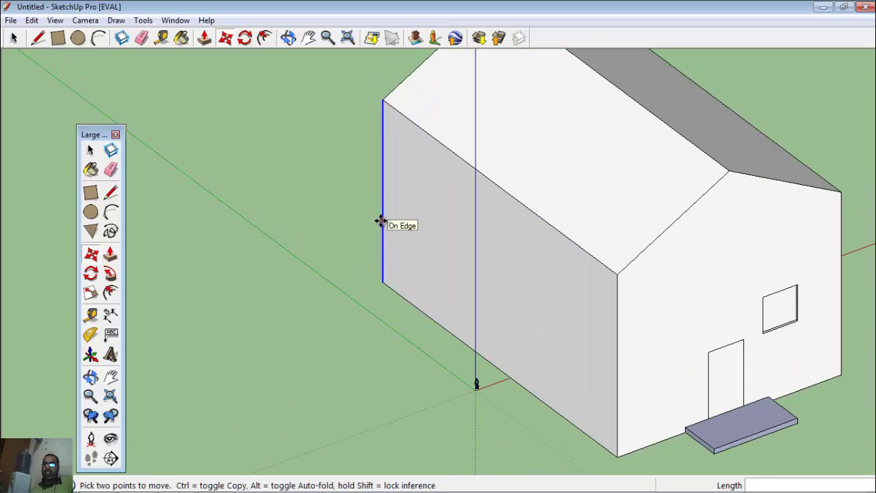
left_click(77, 39)
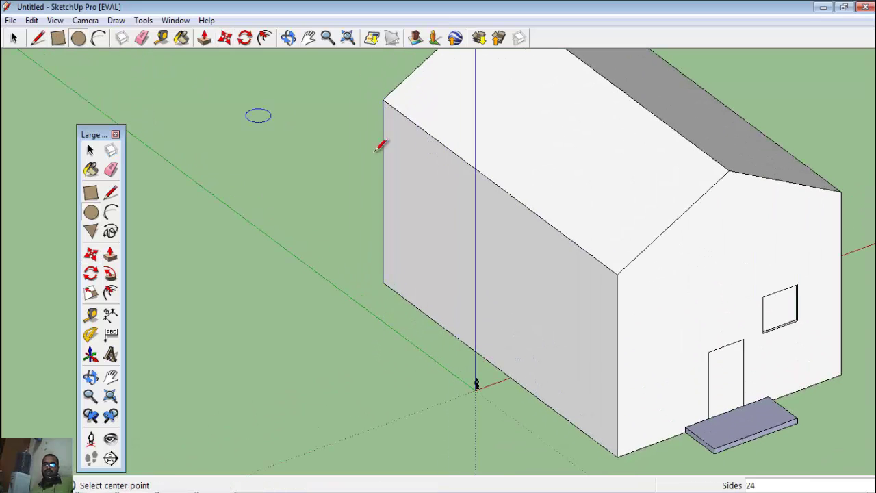
left_click(425, 208)
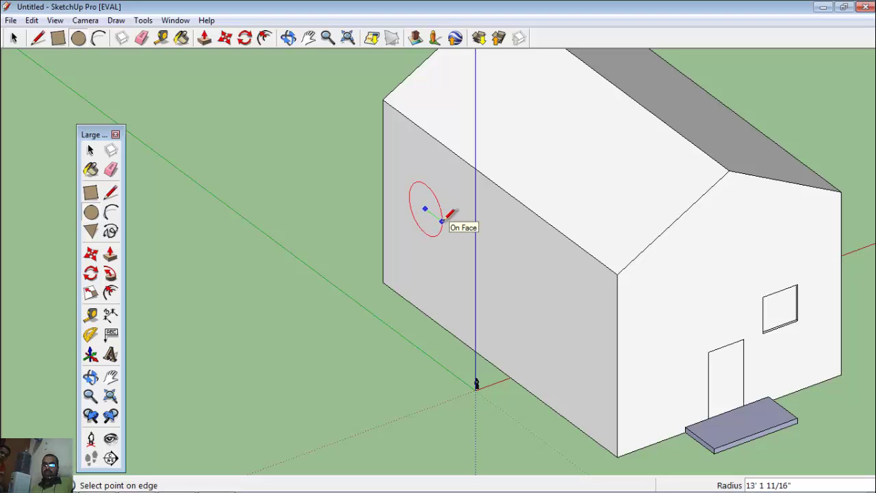
left_click(445, 216)
left_click(204, 38)
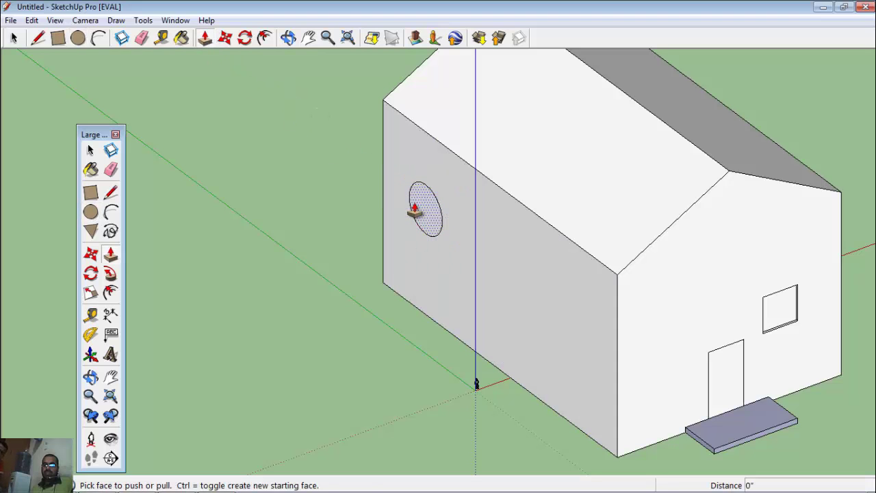
mouse_move(418, 207)
left_mouse_down()
mouse_move(436, 207)
mouse_move(415, 212)
mouse_move(428, 205)
left_mouse_up()
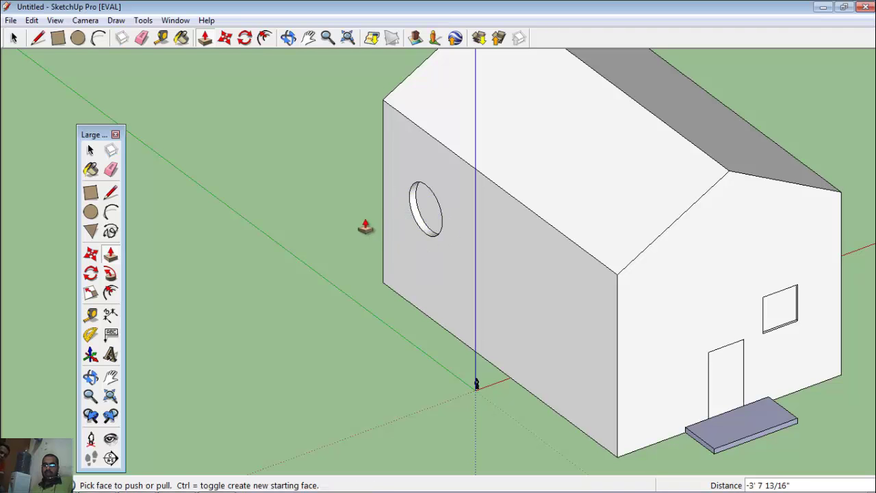
- Draw a square window right of the round one and recess it by double-click push/pull
left_click(57, 40)
left_click(498, 262)
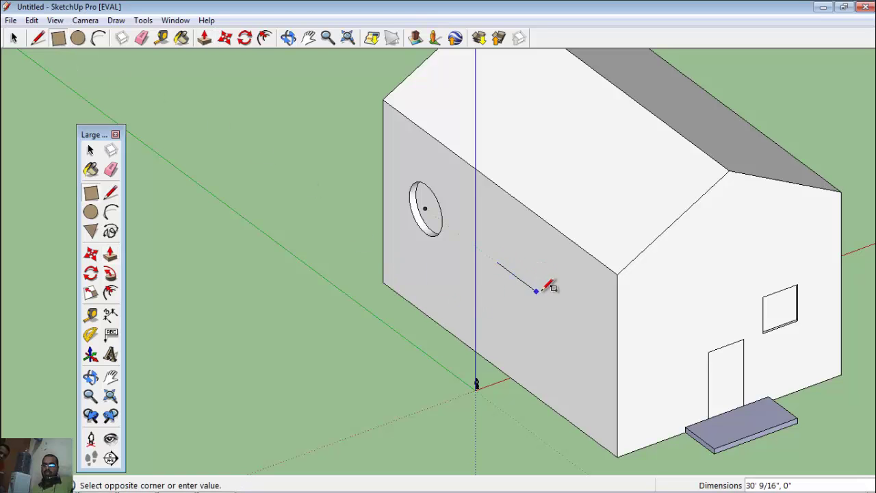
left_click(532, 326)
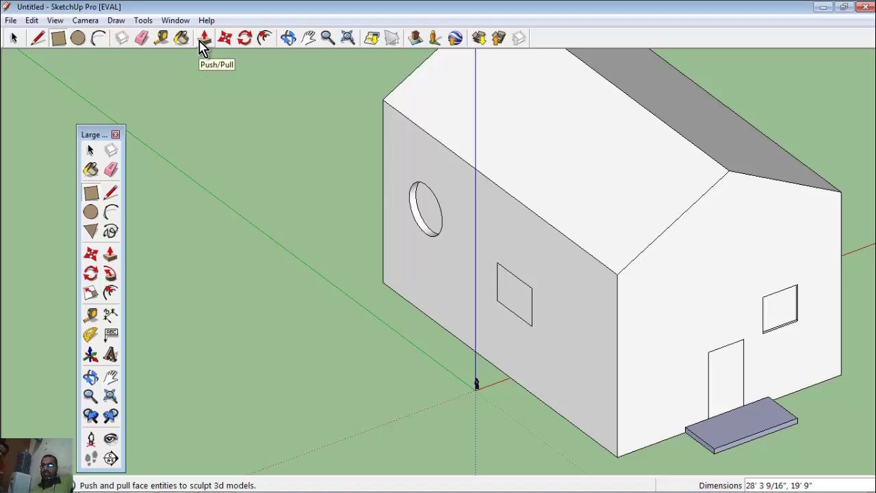
left_click(201, 40)
double_click(515, 307)
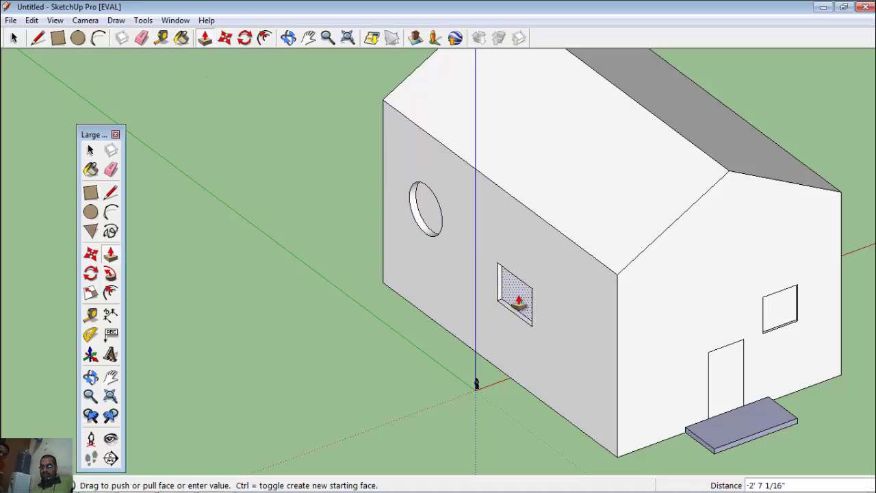
middle_click_drag(427, 336, 468, 343, "shift")
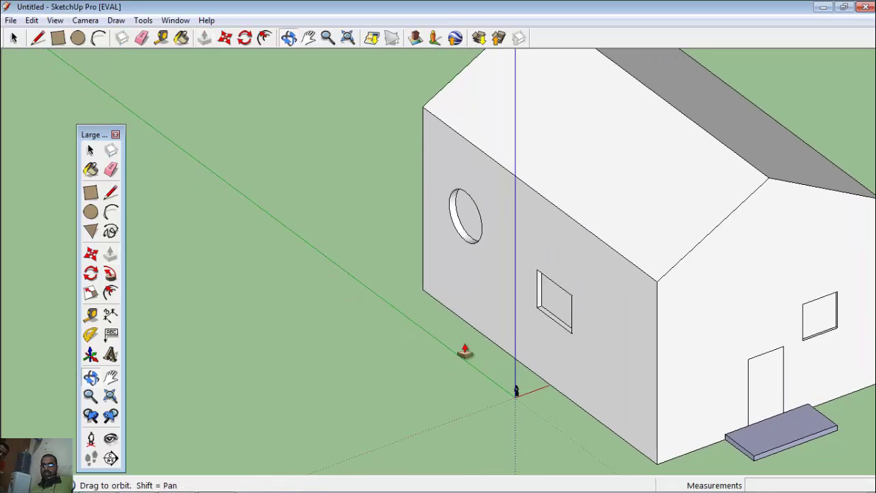
scroll(526, 323, "up", 1)
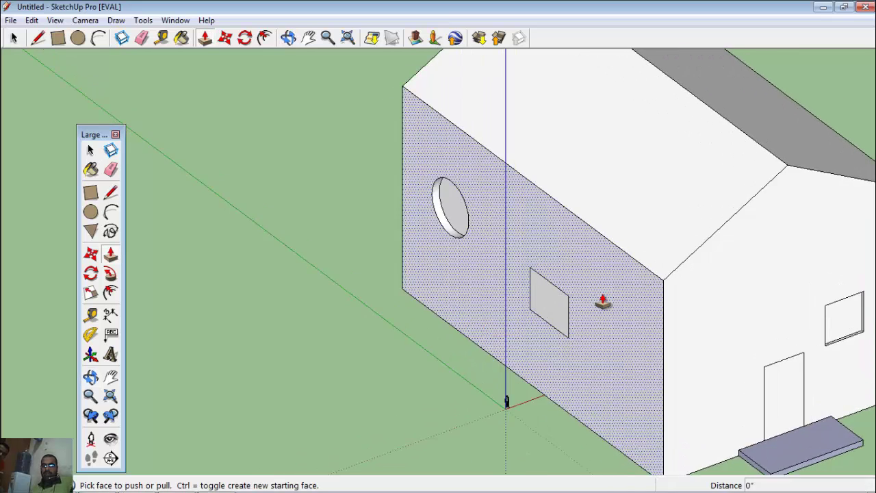
scroll(526, 312, "up", 1)
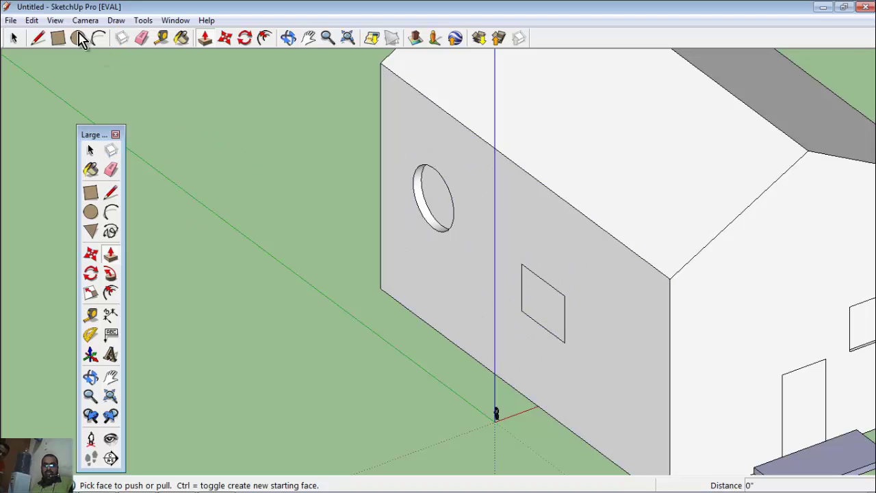
- Offset the square side window's edges to create an outline frame around it
left_click(13, 38)
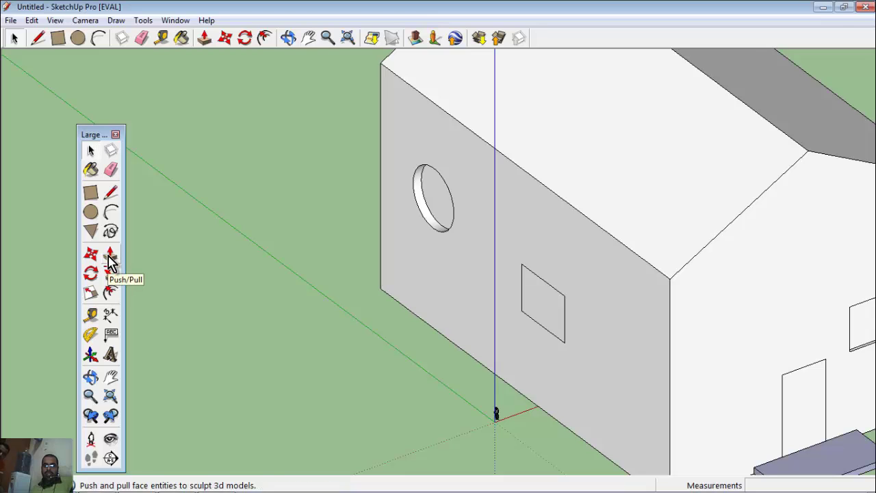
left_click(112, 295)
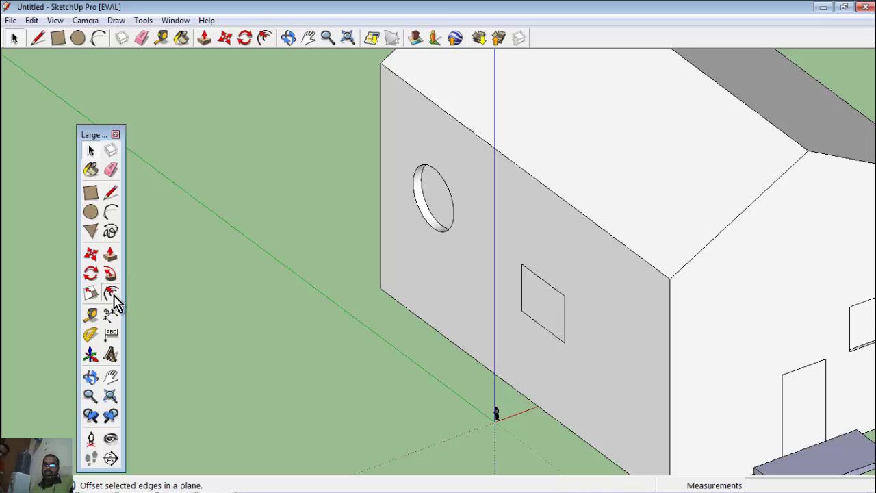
key("Escape")
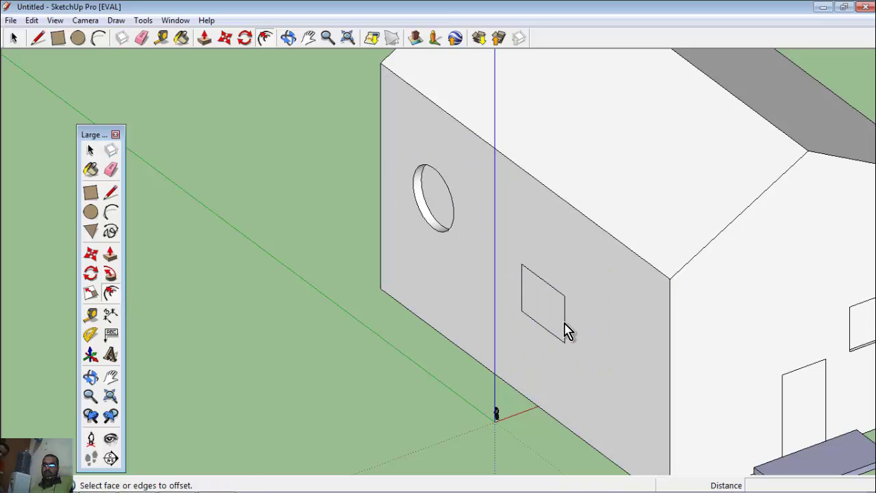
left_click(8, 41)
left_click(564, 321)
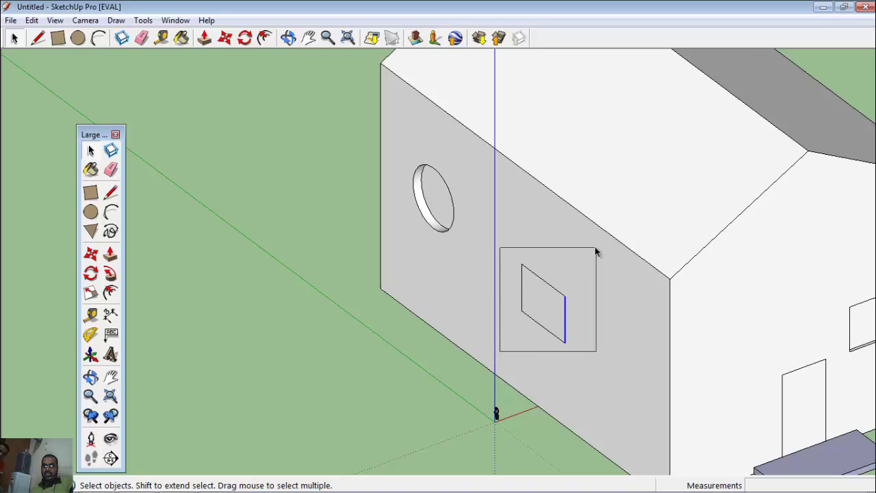
left_click_drag(557, 289, 595, 246)
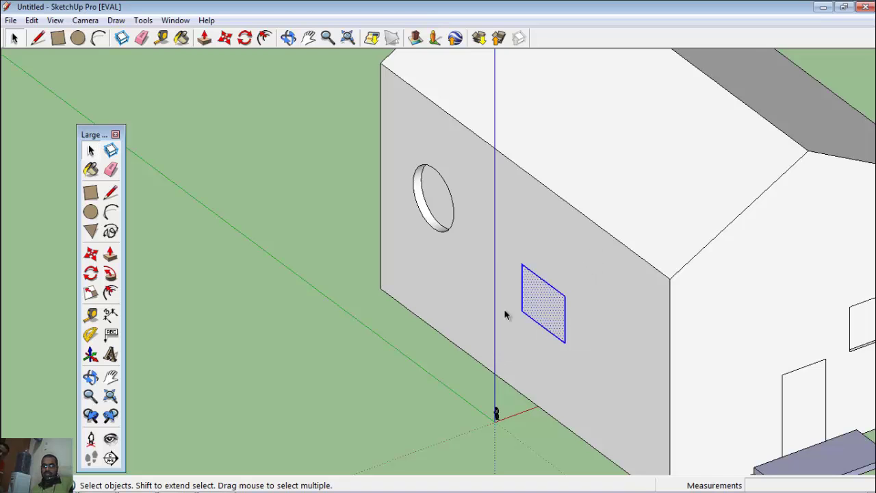
left_click(110, 292)
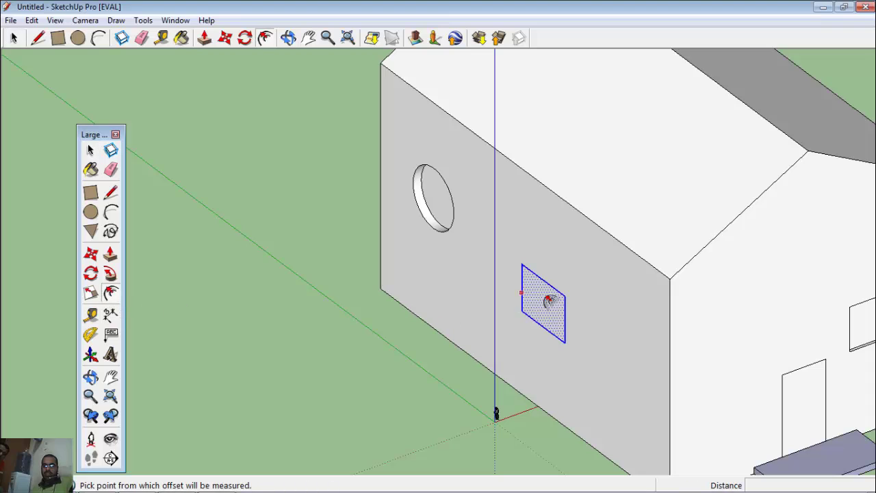
left_click(564, 332)
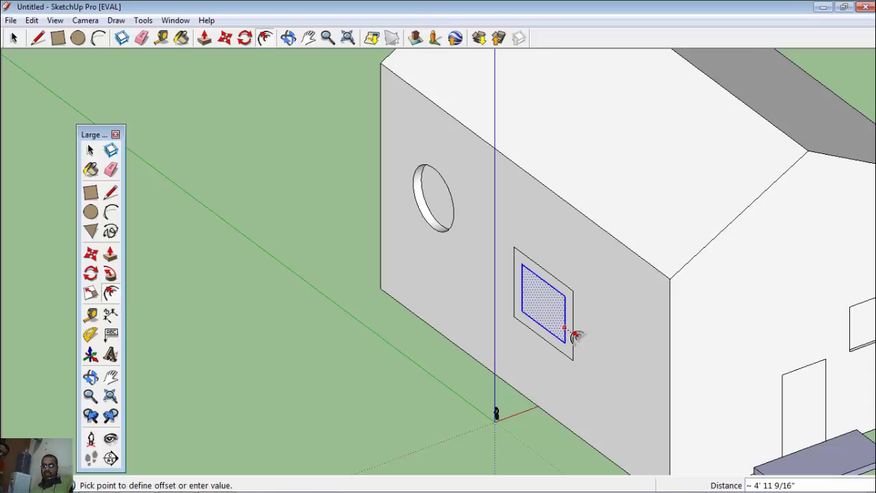
left_click(575, 334)
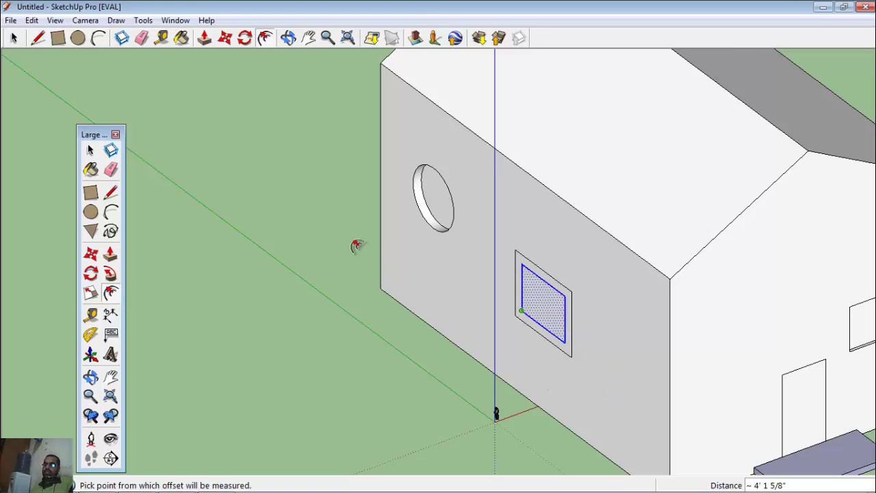
left_click(309, 222)
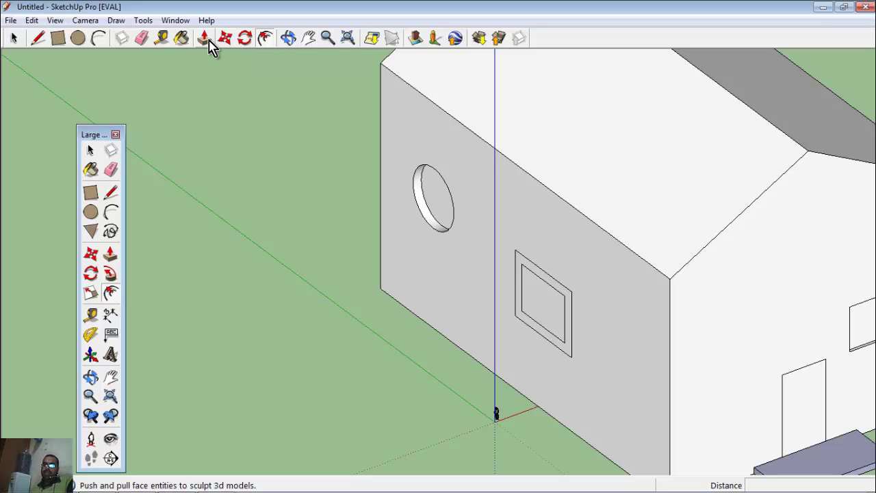
- Pull the frame border out from the wall around the recessed pane
left_click(206, 39)
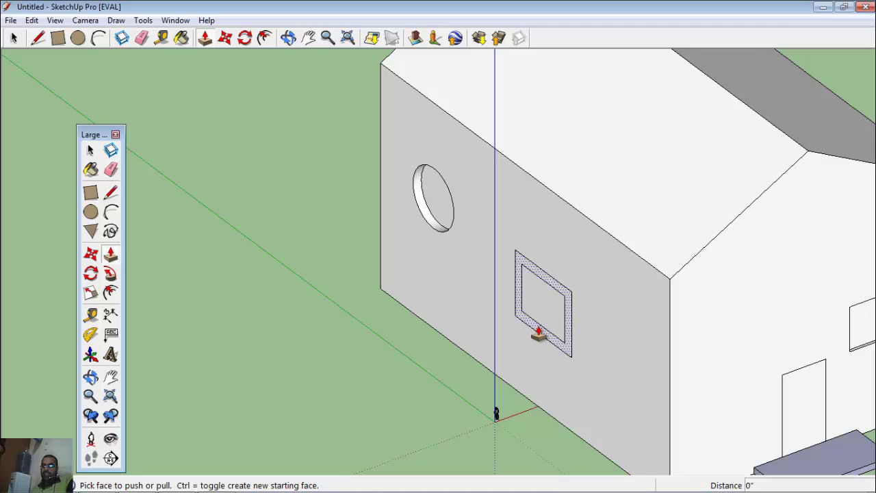
left_click(539, 335)
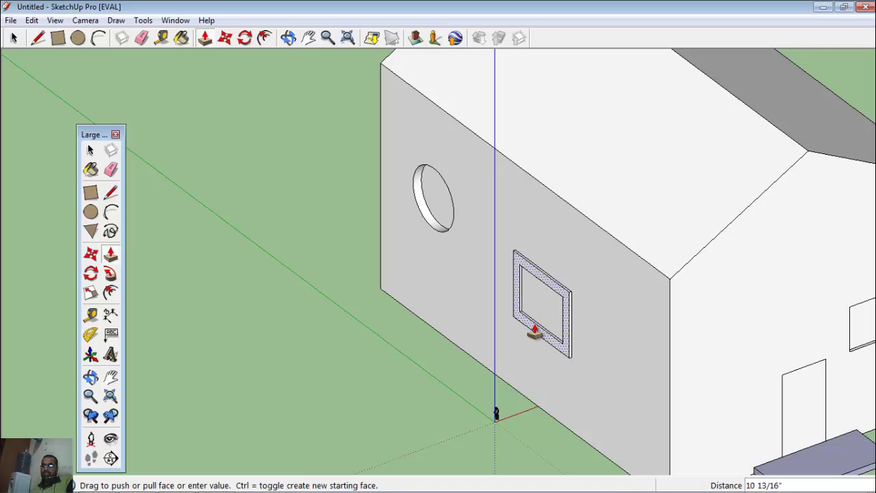
left_click(530, 334)
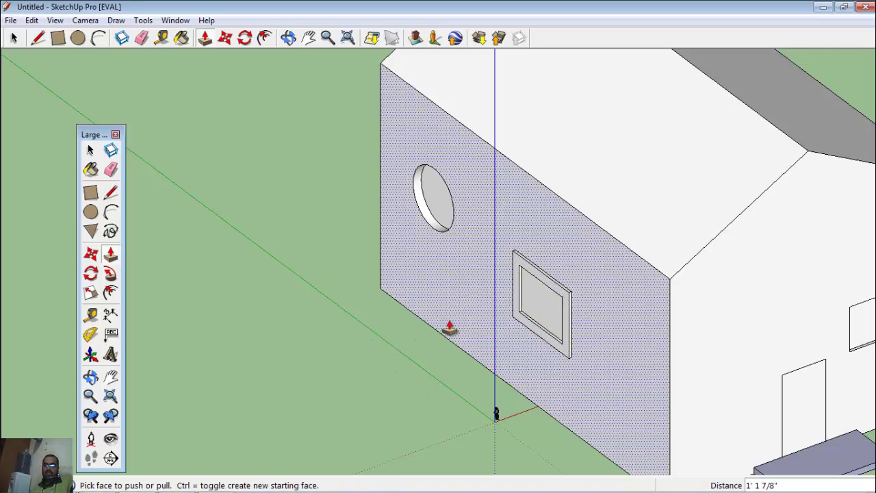
scroll(285, 289, "down", 2)
scroll(473, 245, "down", 1)
- Draw a line on the front gable wall parallel to the left roof edge
middle_click_drag(536, 336, 545, 305)
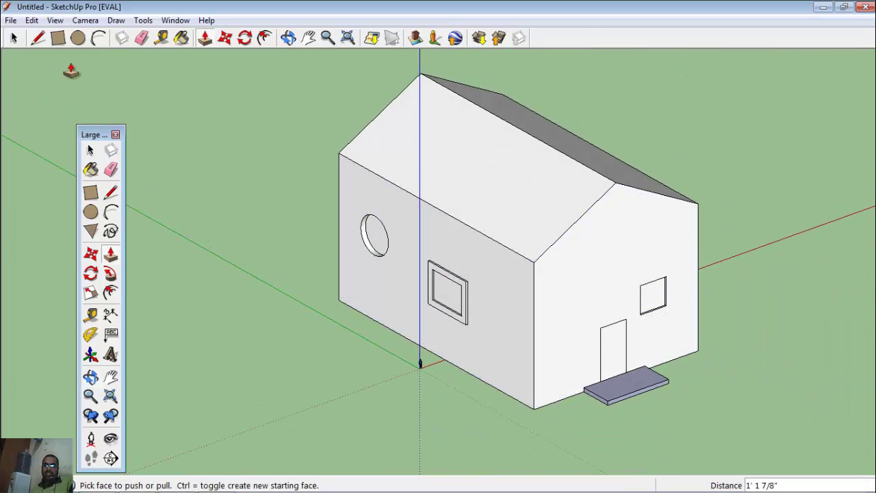
left_click(58, 37)
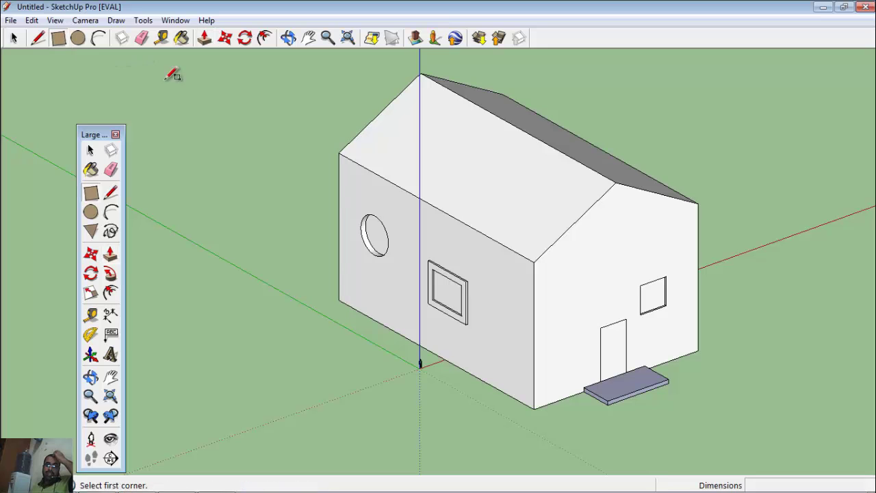
left_click(534, 260)
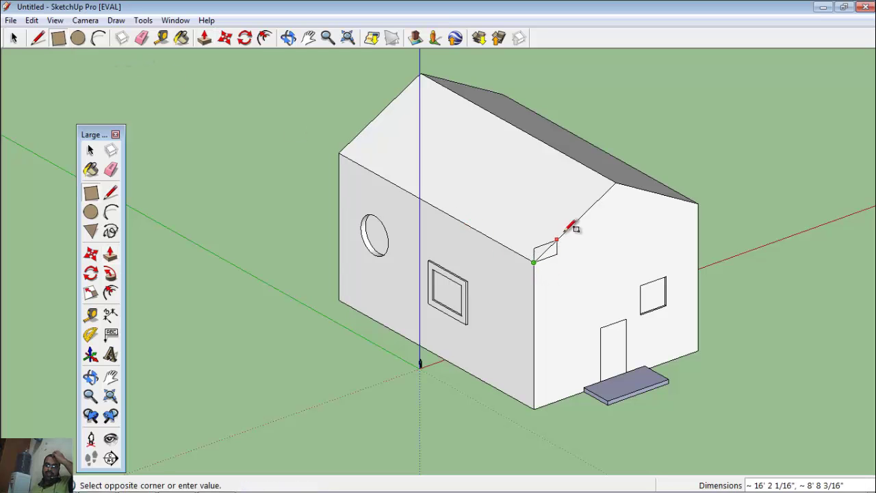
key("Escape")
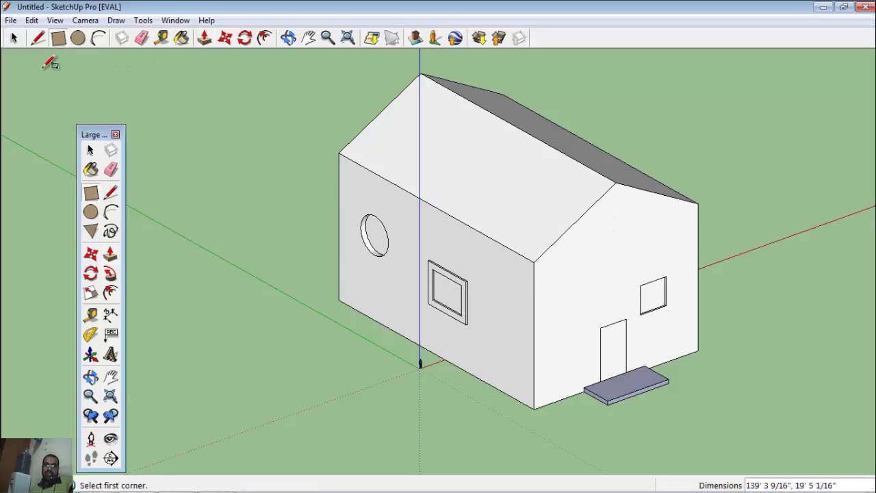
left_click(37, 38)
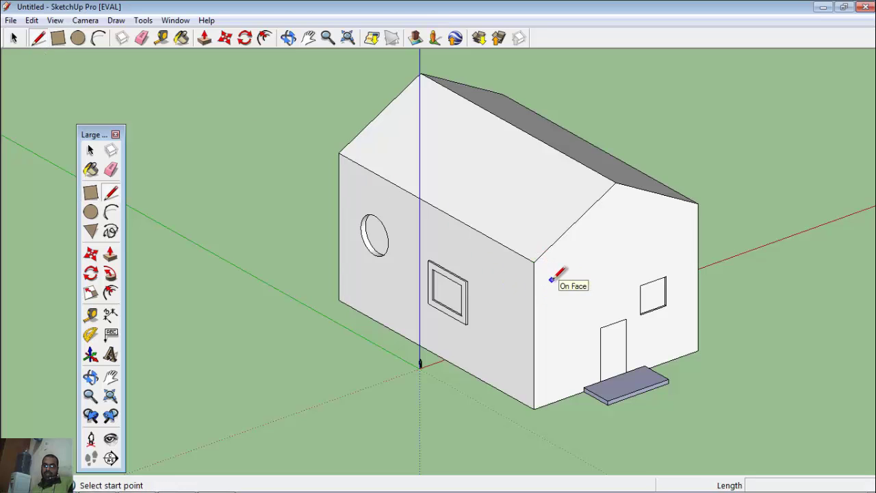
left_click(551, 279)
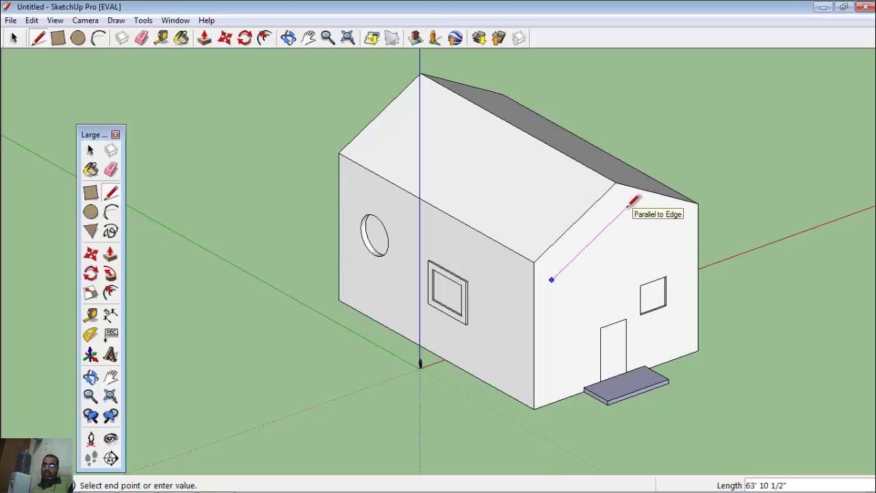
left_click(625, 208)
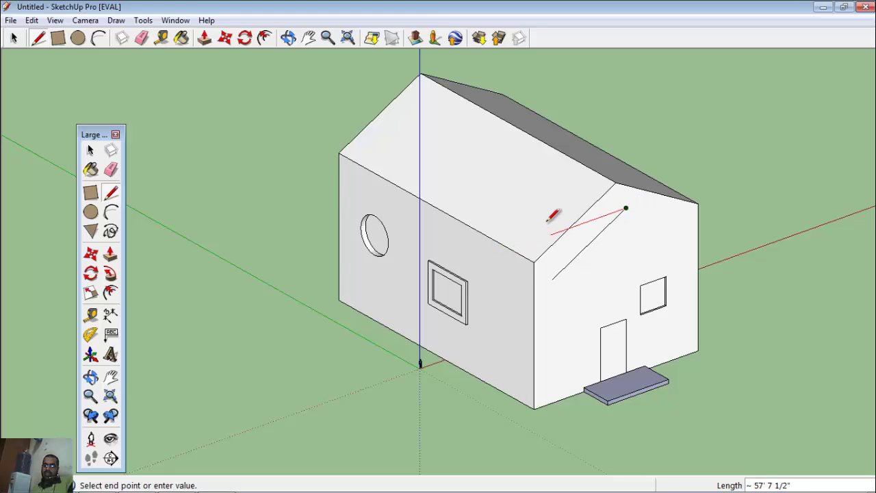
key("Escape")
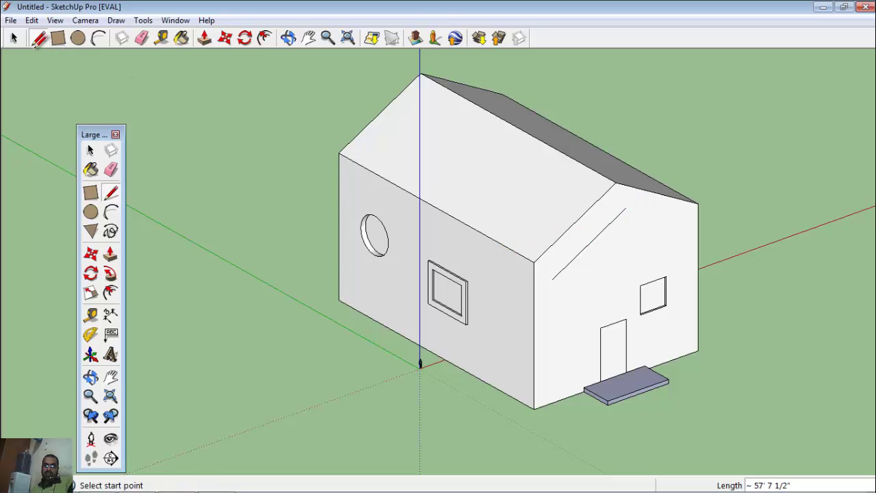
- Close both ends of the strip with edges at the eave corner and near the peak
left_click(534, 261)
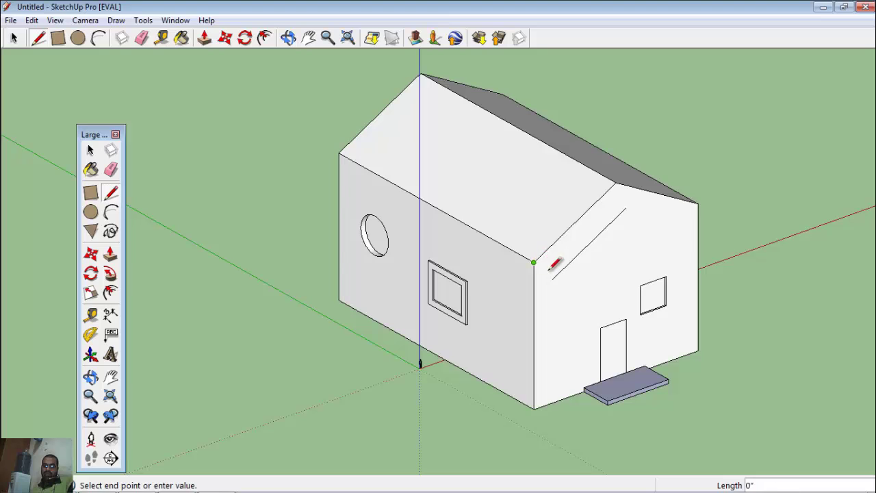
left_click(552, 279)
left_click(598, 225)
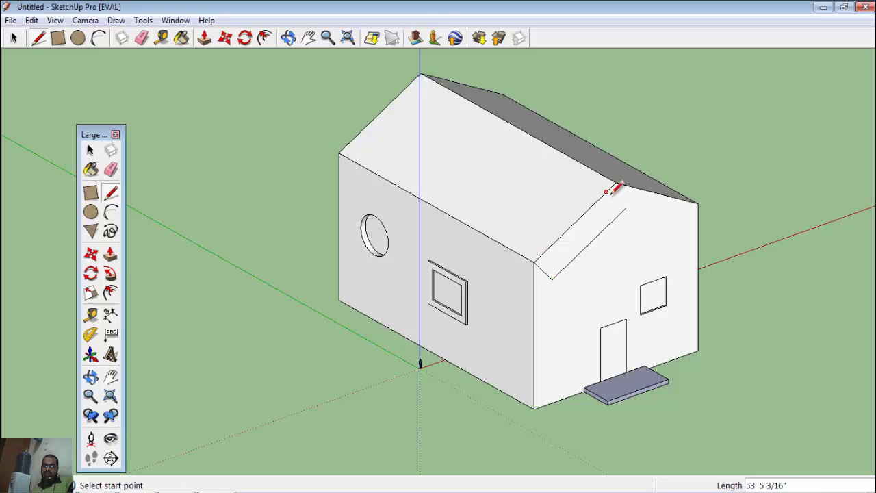
left_click(615, 183)
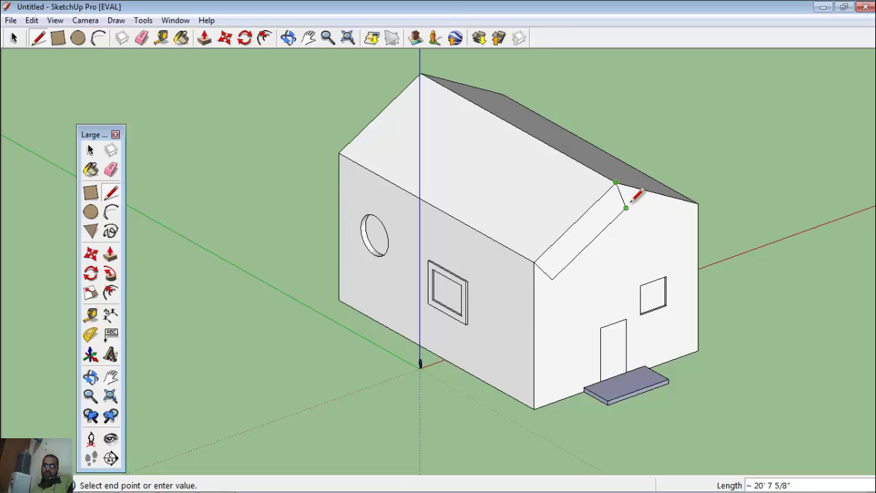
left_click(625, 207)
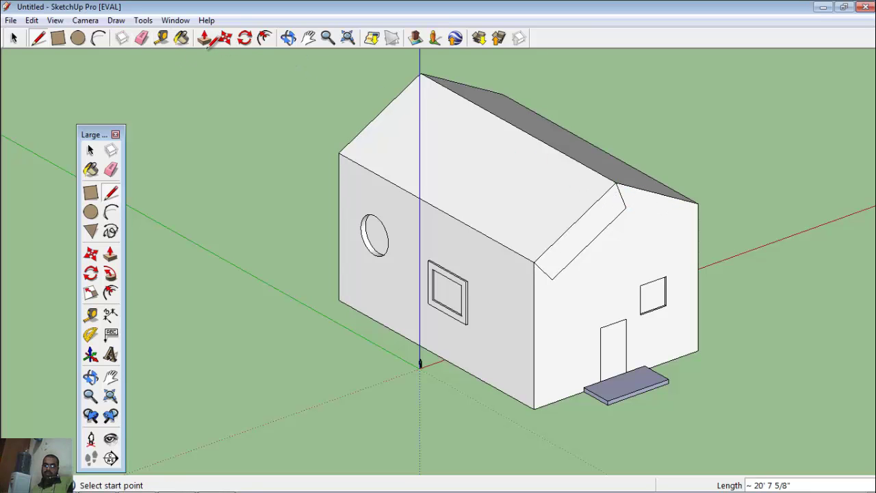
left_click(204, 39)
- Pull the narrow strip out into projecting roof-edge trim, then zoom in on the window frame
left_click(575, 245)
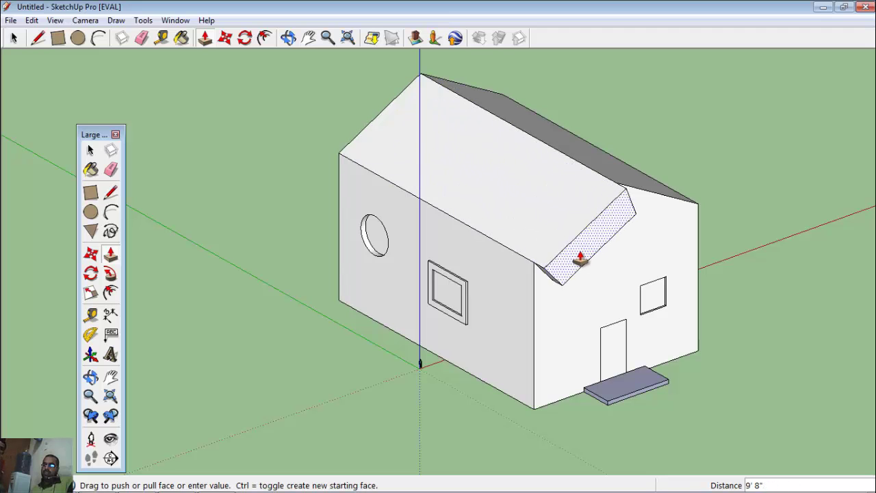
left_click(553, 248)
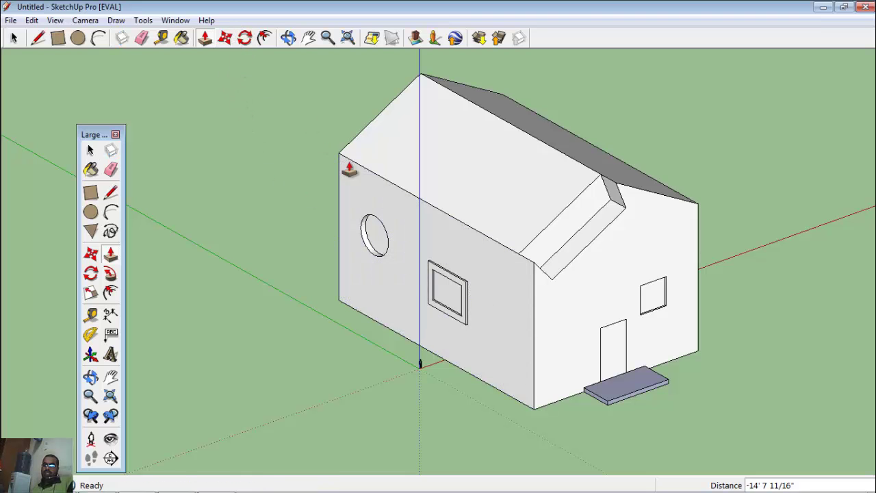
scroll(544, 416, "up", 2)
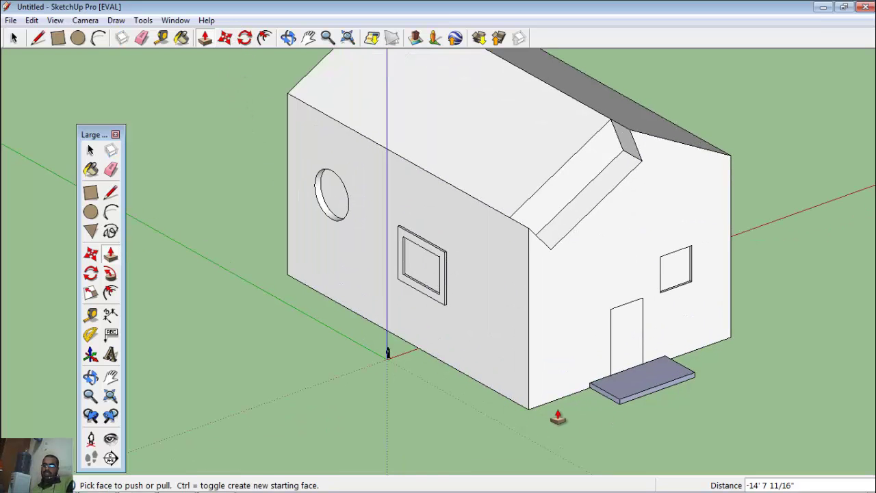
scroll(626, 359, "up", 2)
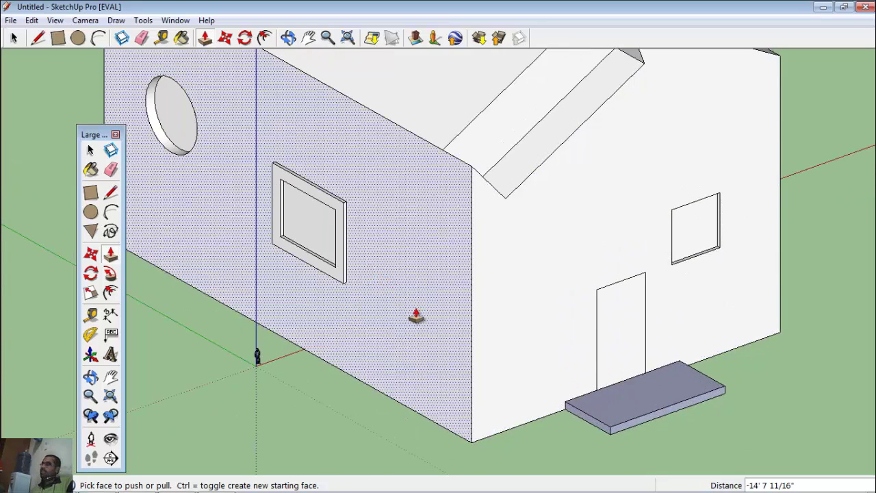
scroll(320, 305, "up", 1)
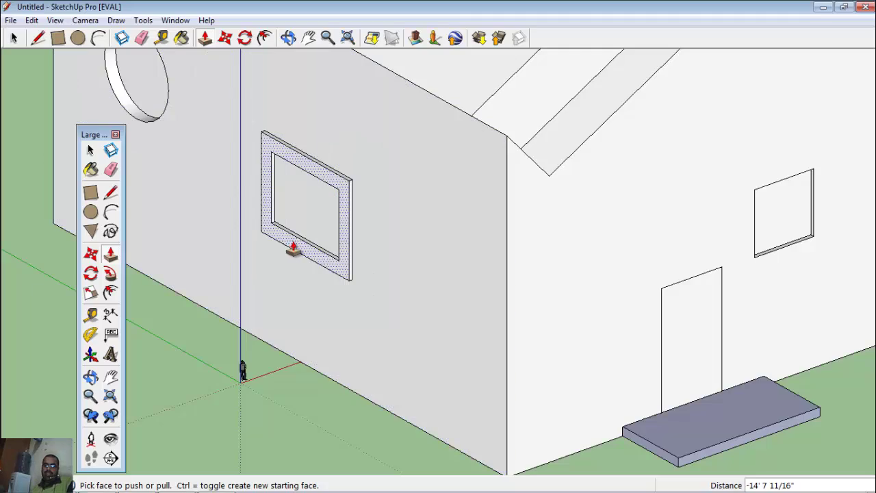
scroll(385, 194, "up", 2)
scroll(384, 198, "up", 1)
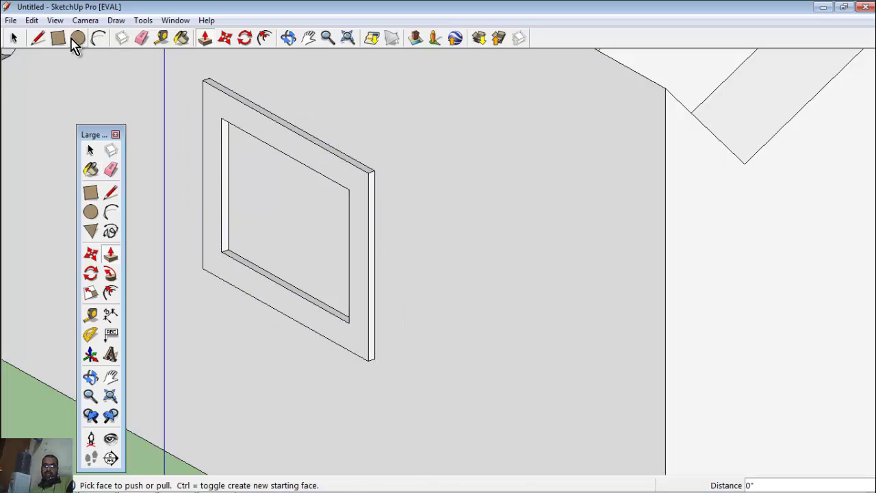
- Split the frame's right side with a short line and pull its upper part into a horizontal arm
left_click(38, 39)
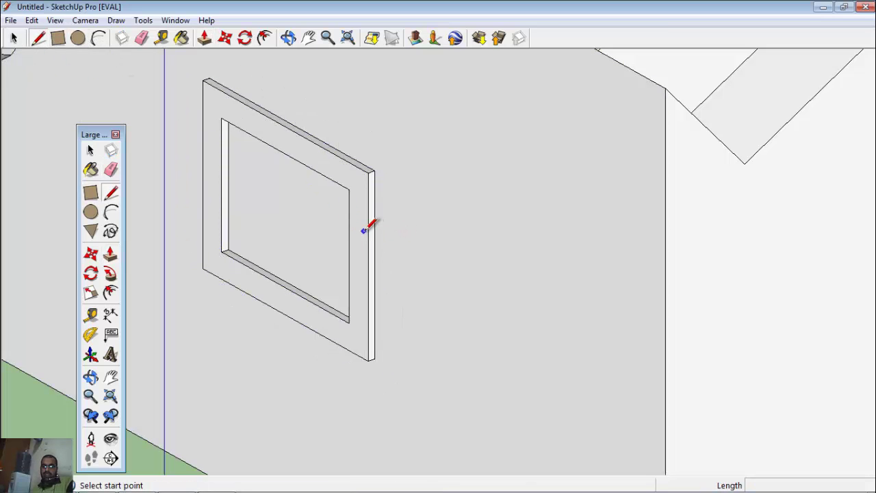
left_click(368, 230)
left_click(374, 232)
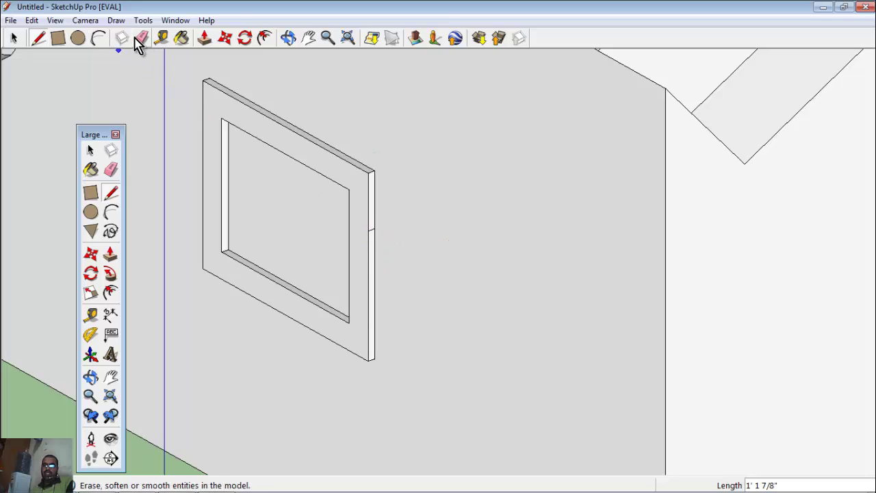
left_click(202, 39)
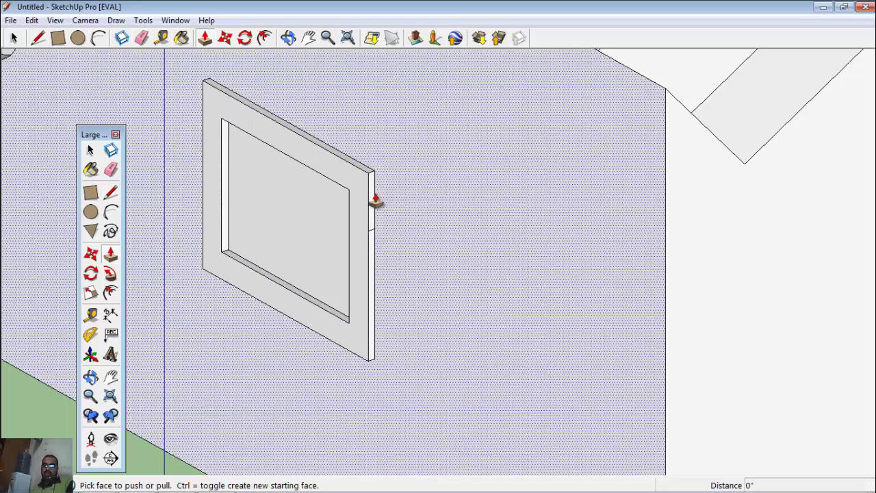
left_click(374, 200)
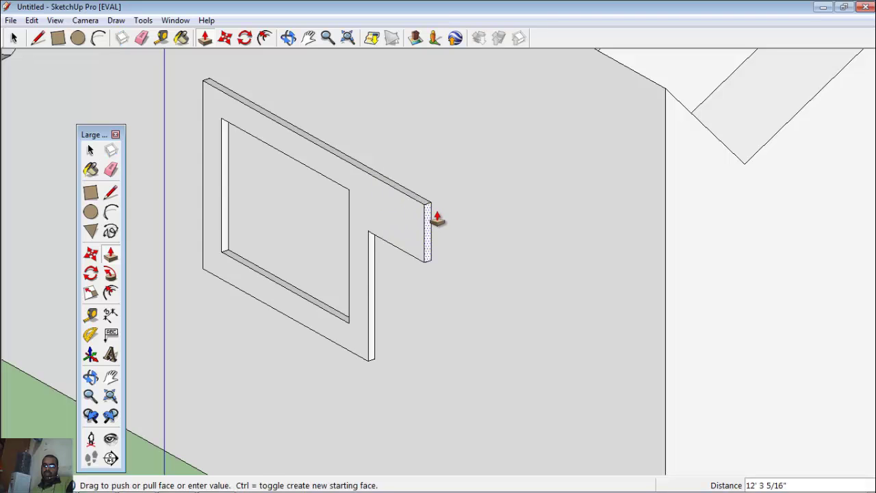
left_click(438, 221)
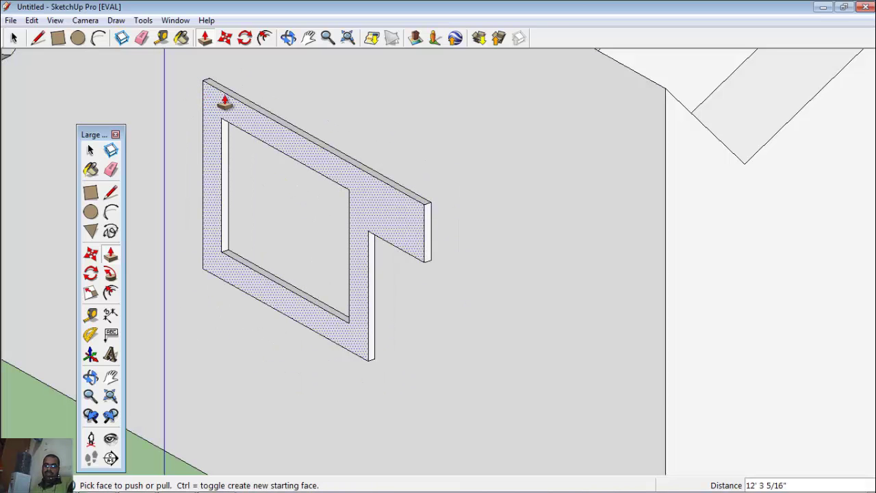